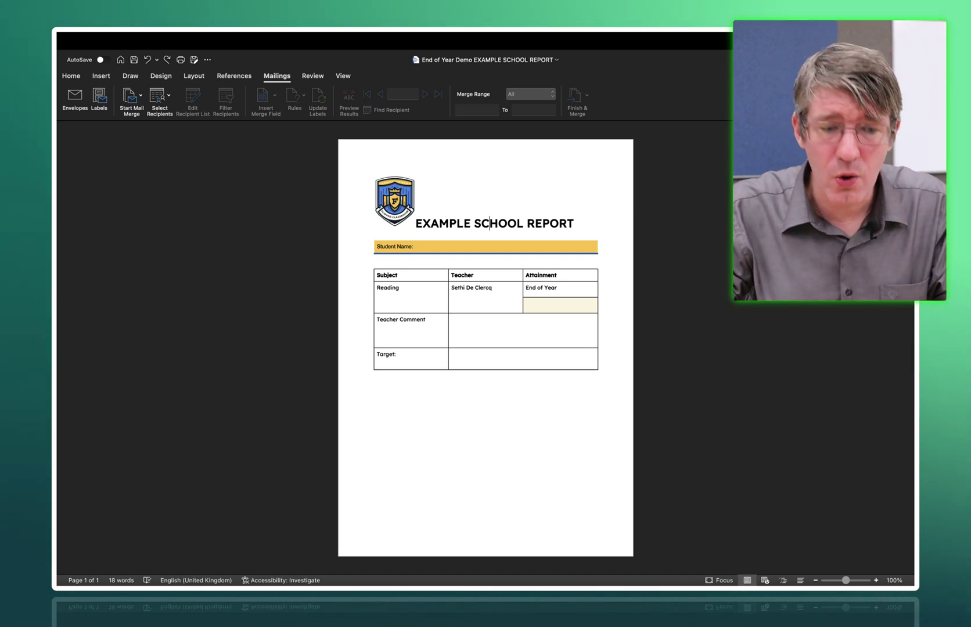
- Point out the template's empty Student Name, End of Year attainment, Teacher Comment and Target spaces
left_click(523, 327)
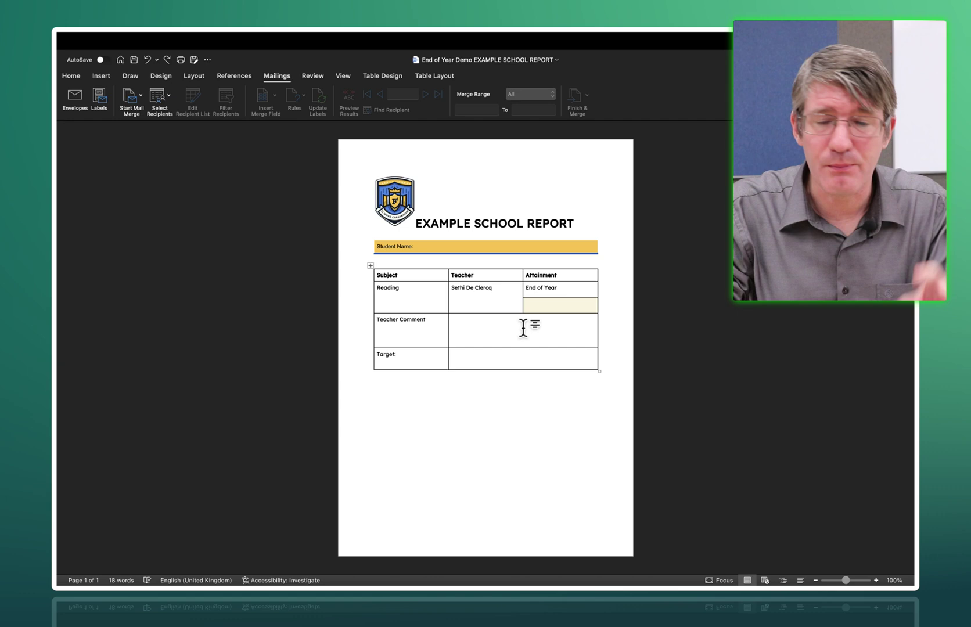
left_click(430, 246)
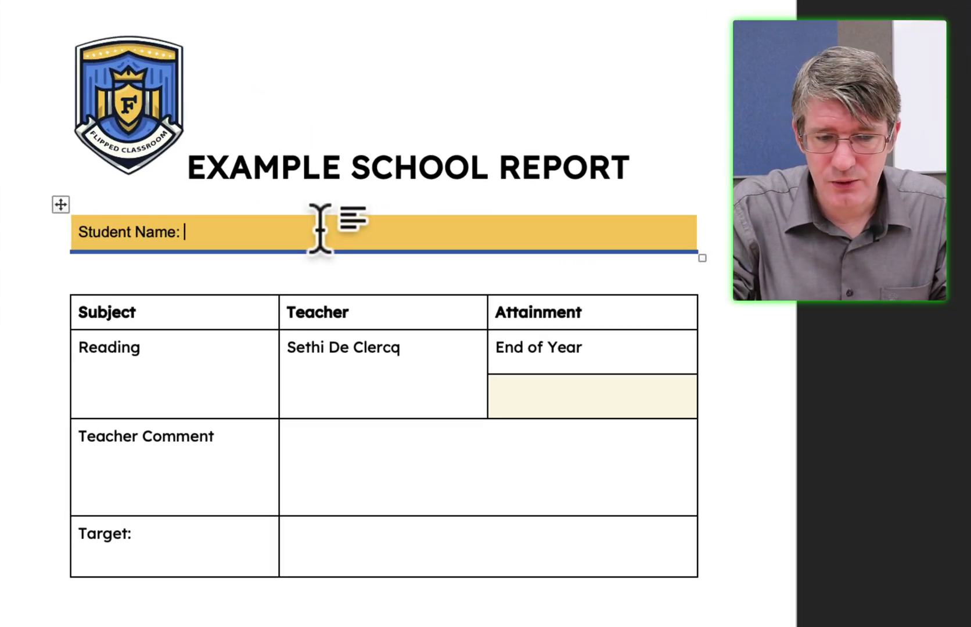
left_click(556, 370)
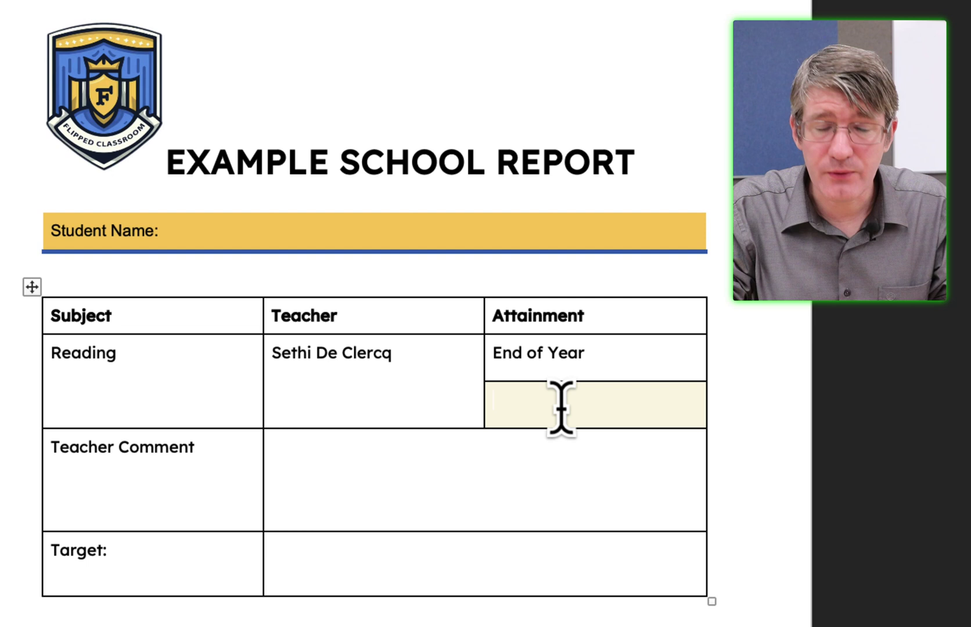
left_click(390, 498)
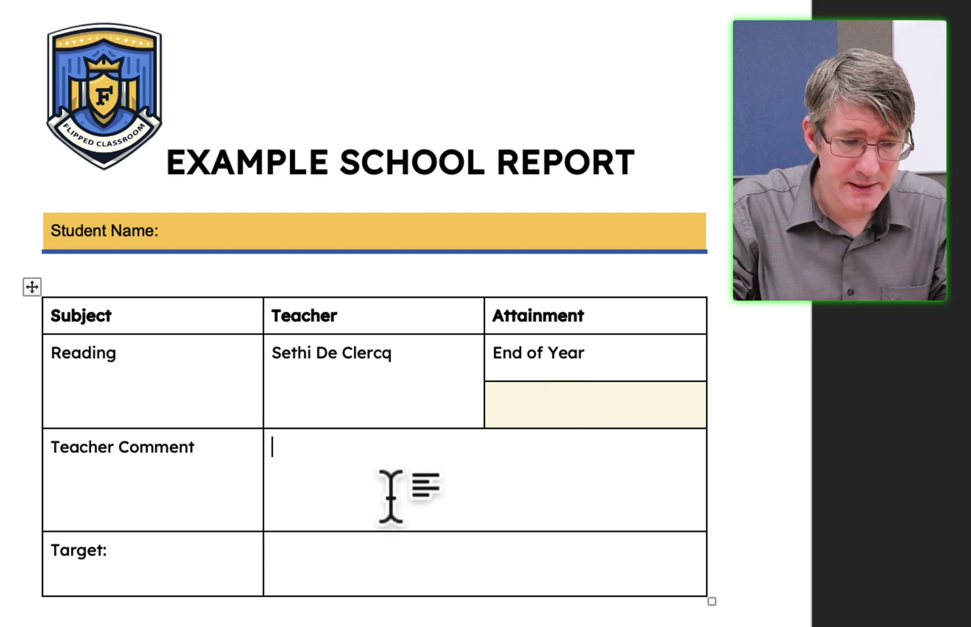
left_click(365, 552)
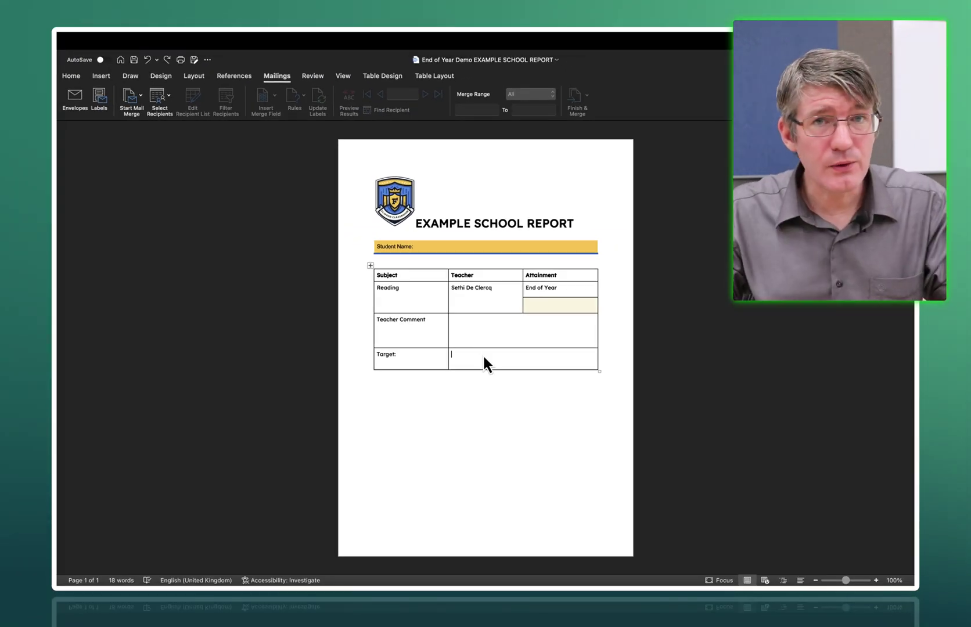
- In the Demo Reports workbook, review the studentName, readingComment, readingLevel and readingTarget headings and three student rows
key("ctrl+Left")
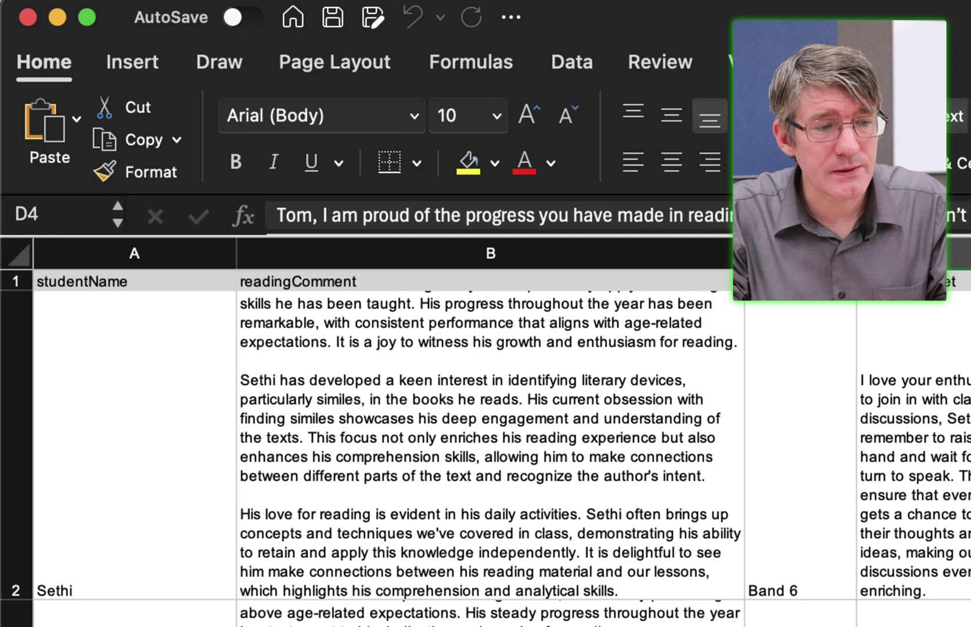
left_click(16, 281)
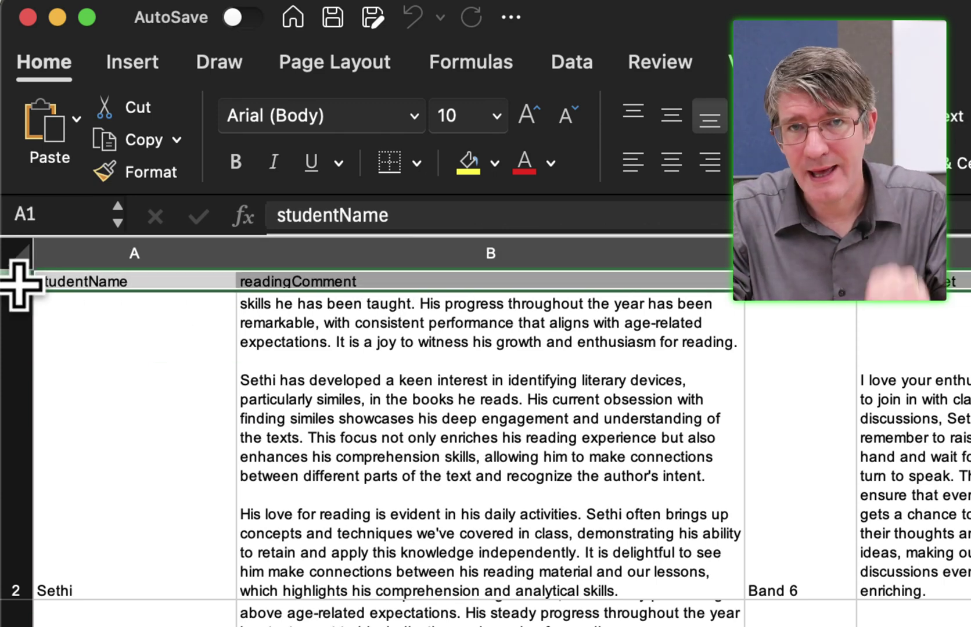
left_click(119, 284)
left_click(382, 281)
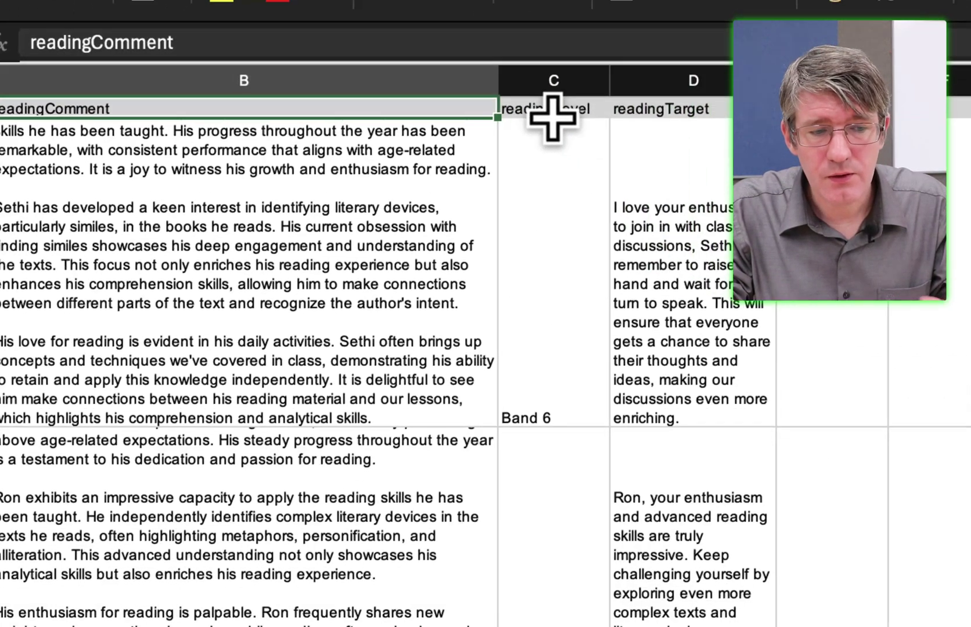
left_click(787, 276)
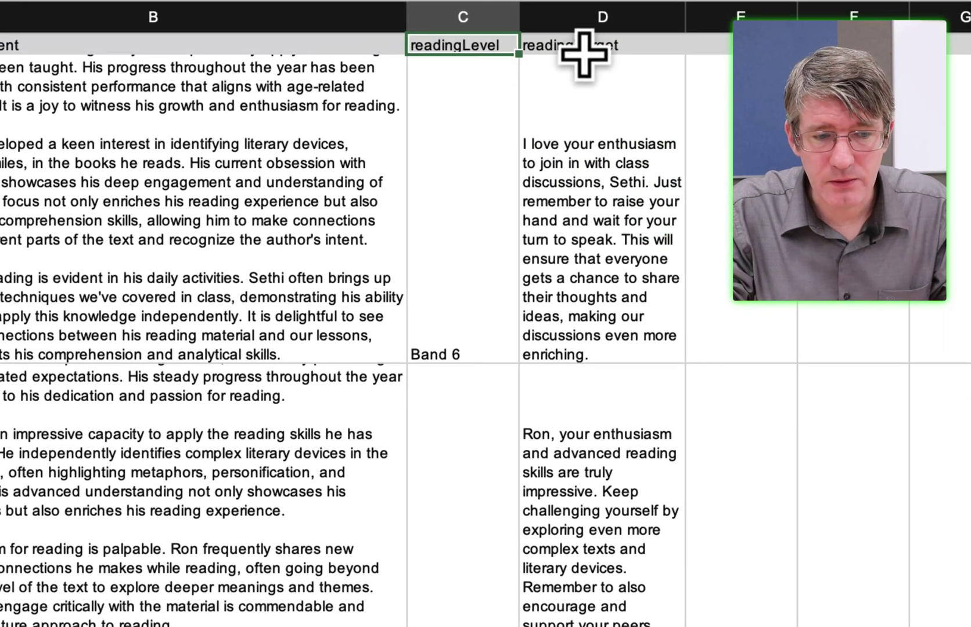
left_click(922, 273)
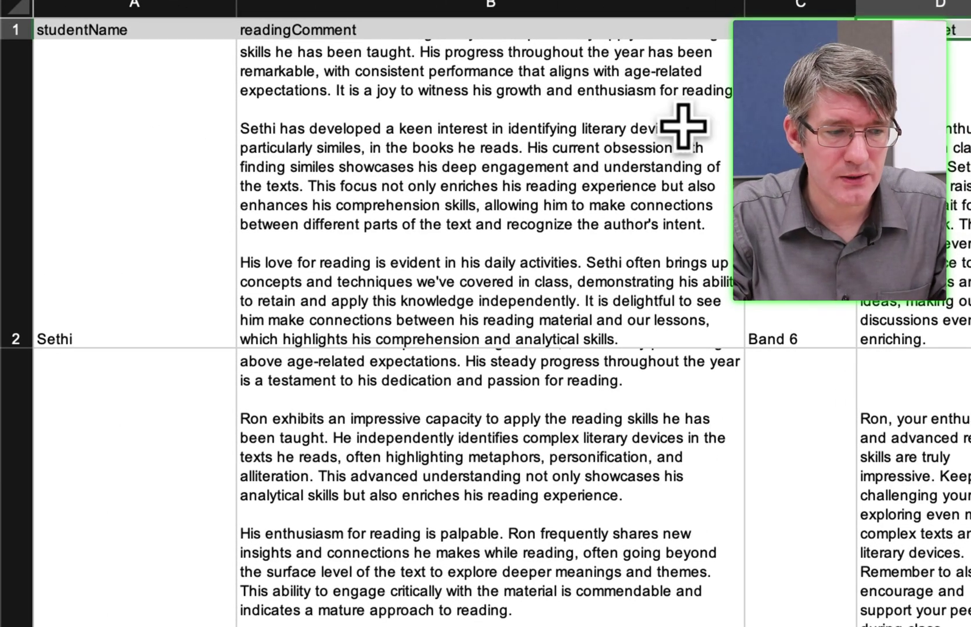
left_click(17, 186)
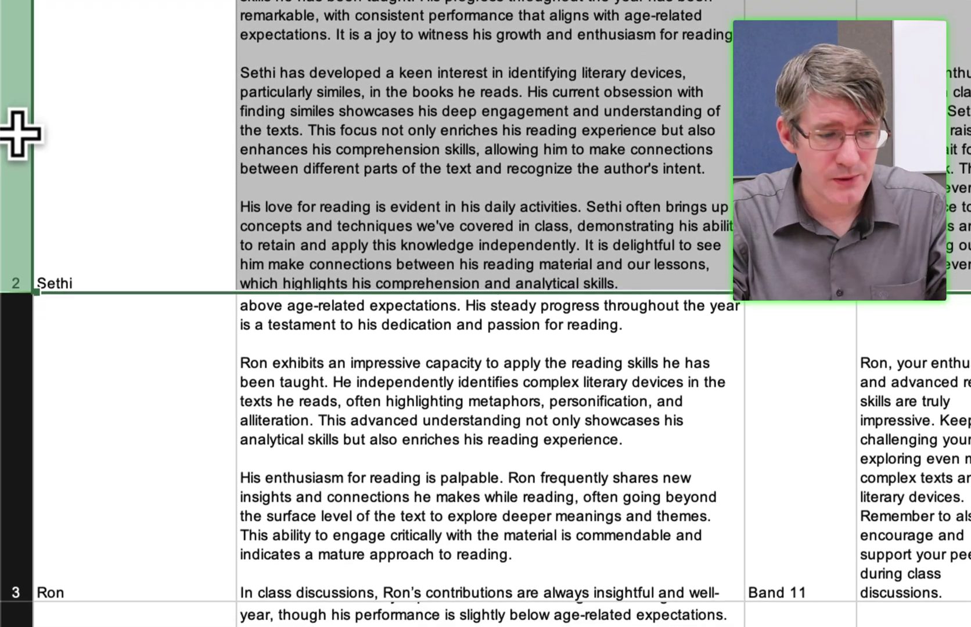
left_click(11, 528, "shift")
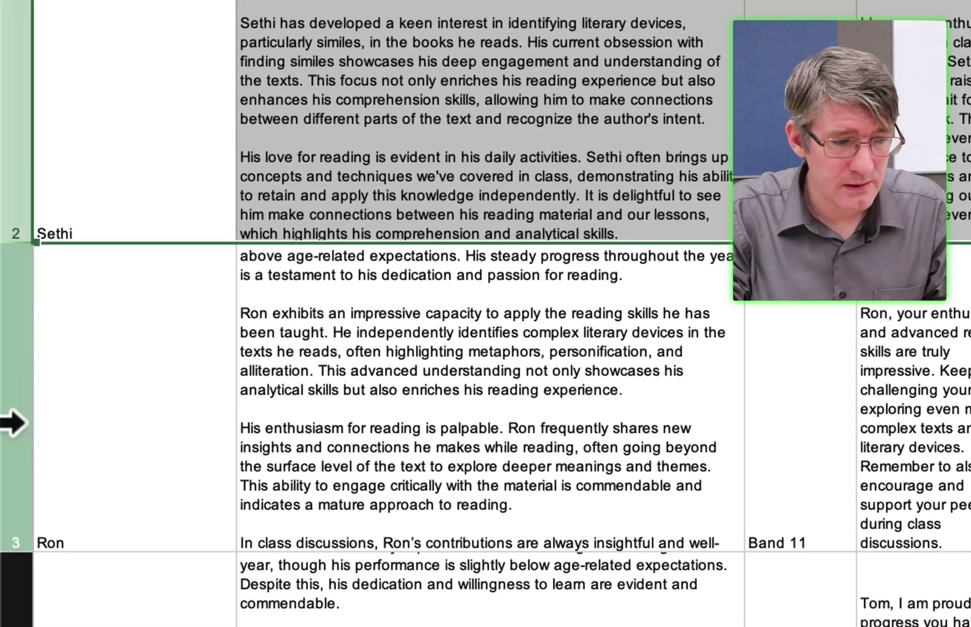
left_click(13, 422)
left_click(17, 577)
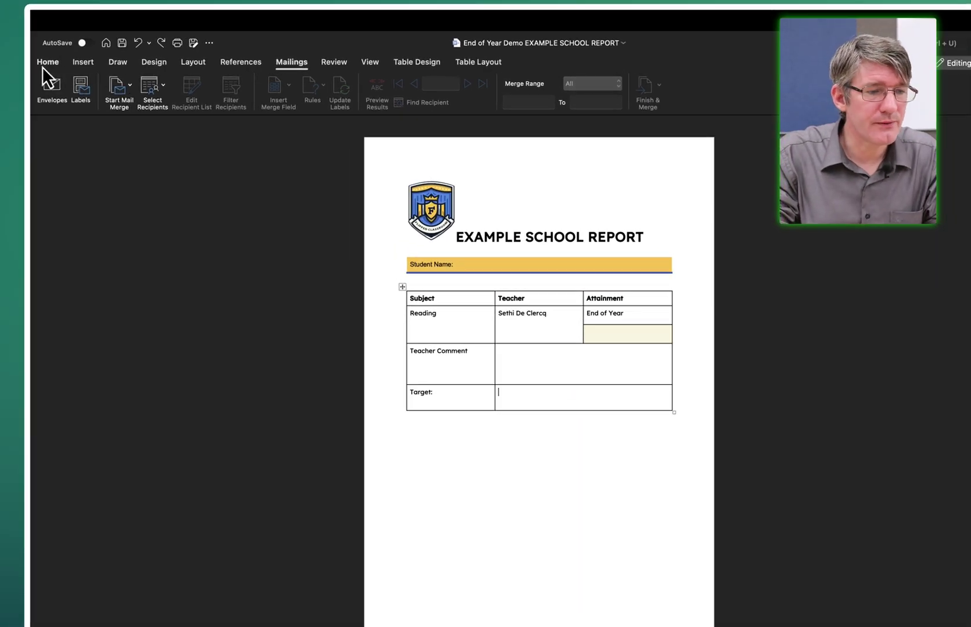
- From the Mailings tab, choose Select Recipients > Use an Existing List
left_click(46, 63)
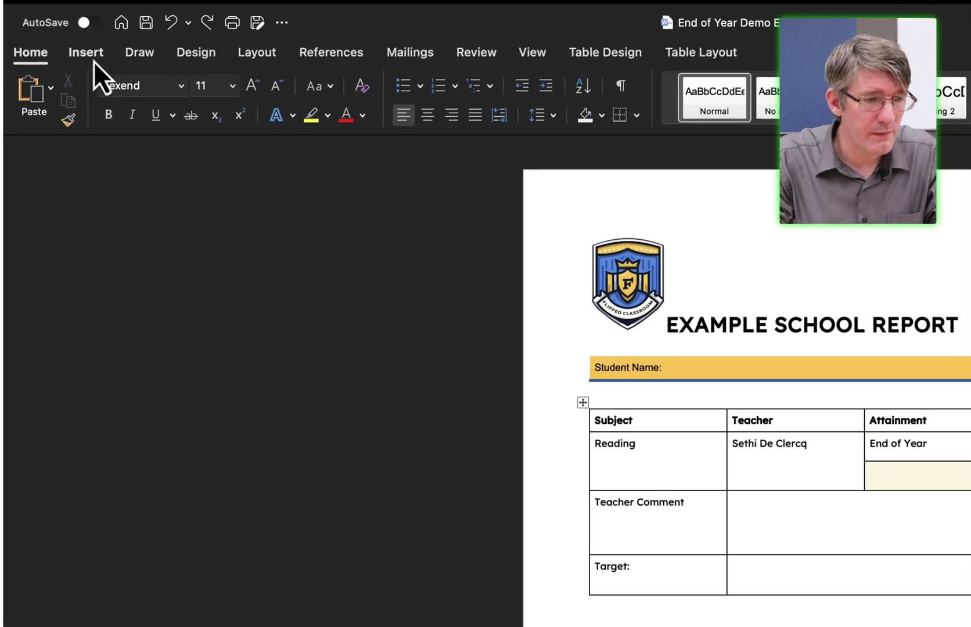
left_click(90, 58)
left_click(141, 57)
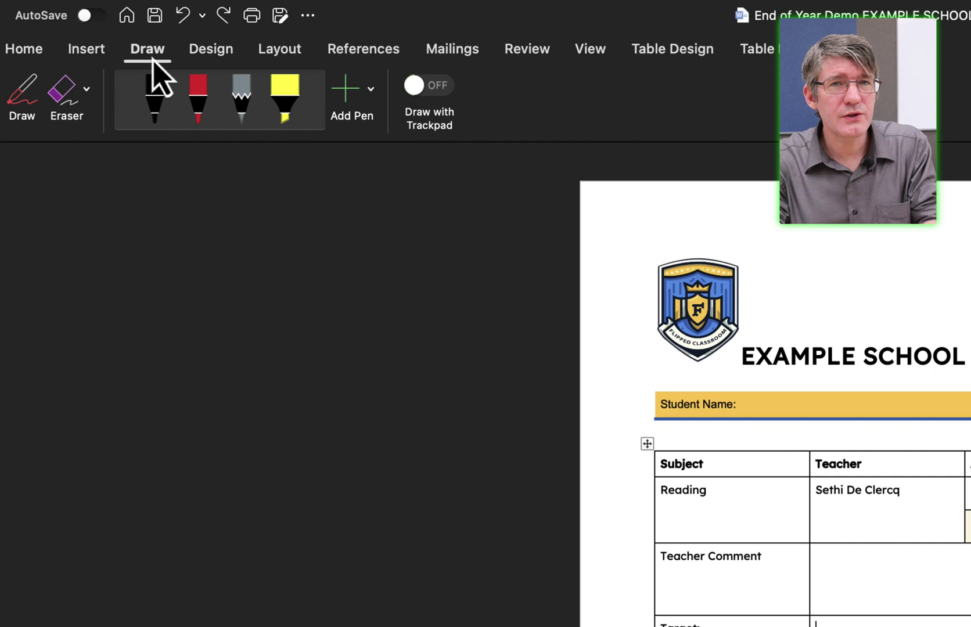
left_click(463, 51)
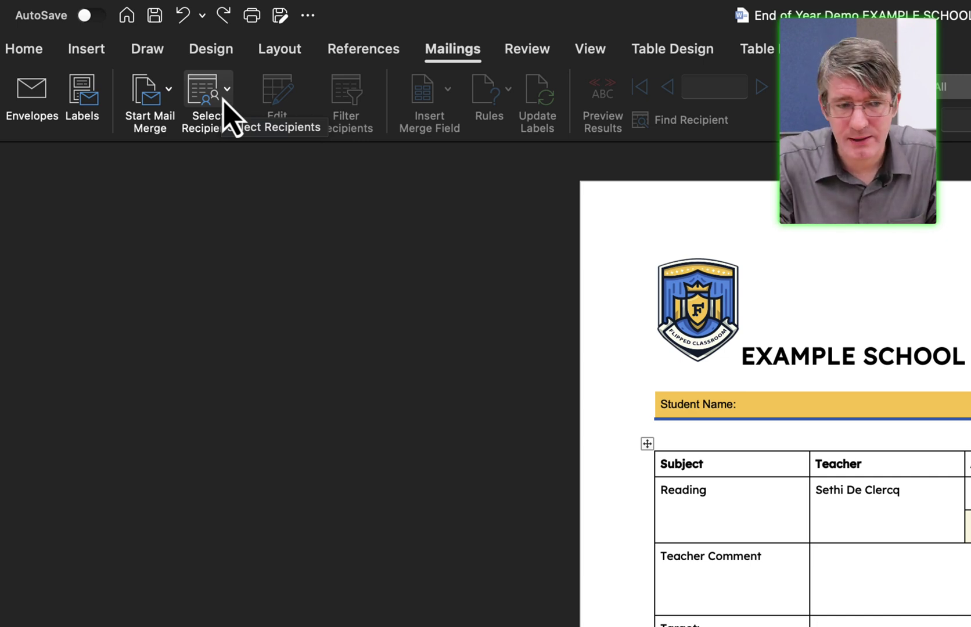
left_click(227, 93)
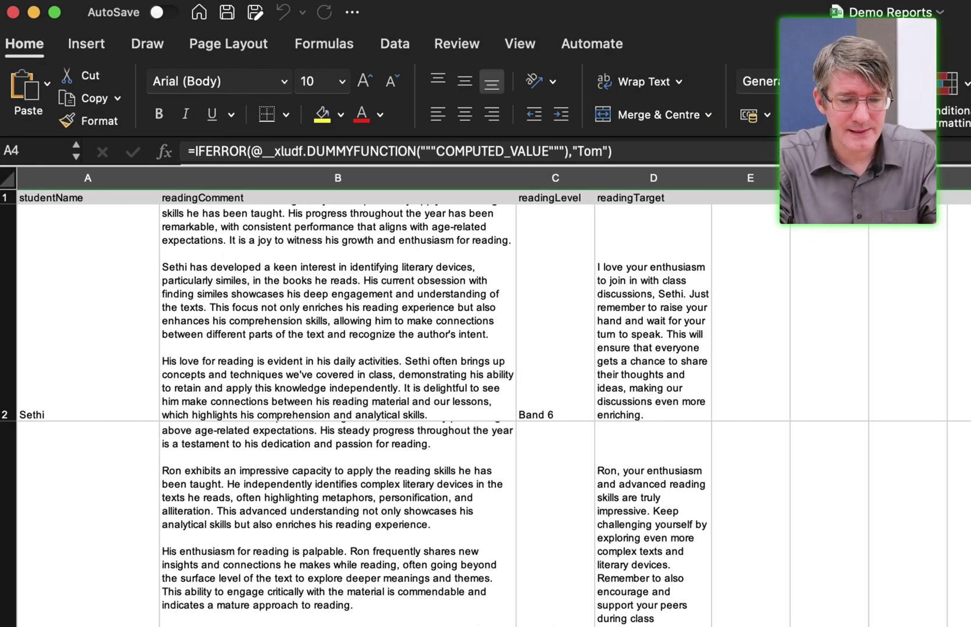
key("Right")
key("Right")
key("Right")
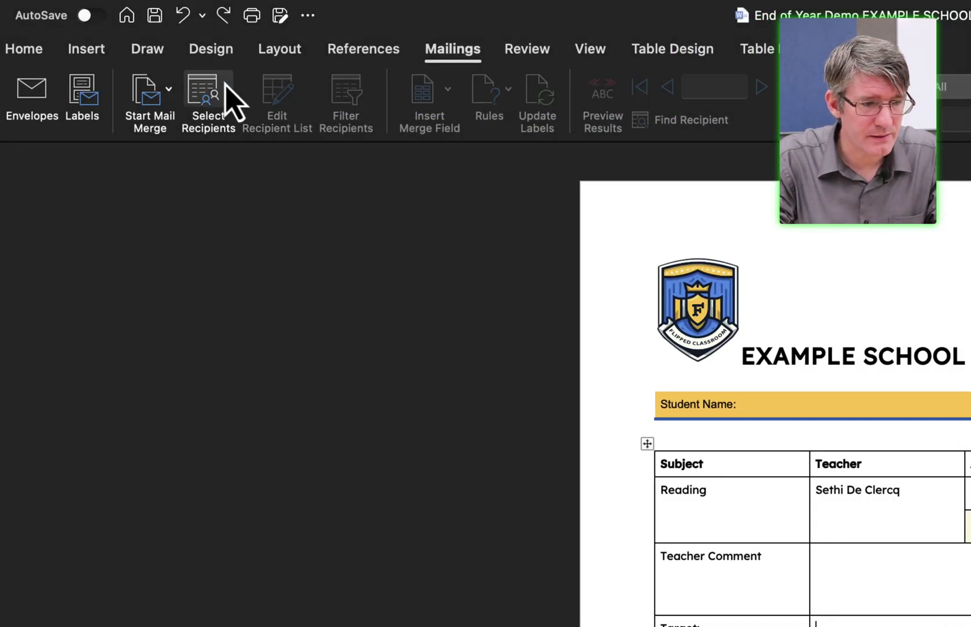
left_click(225, 84)
left_click(269, 147)
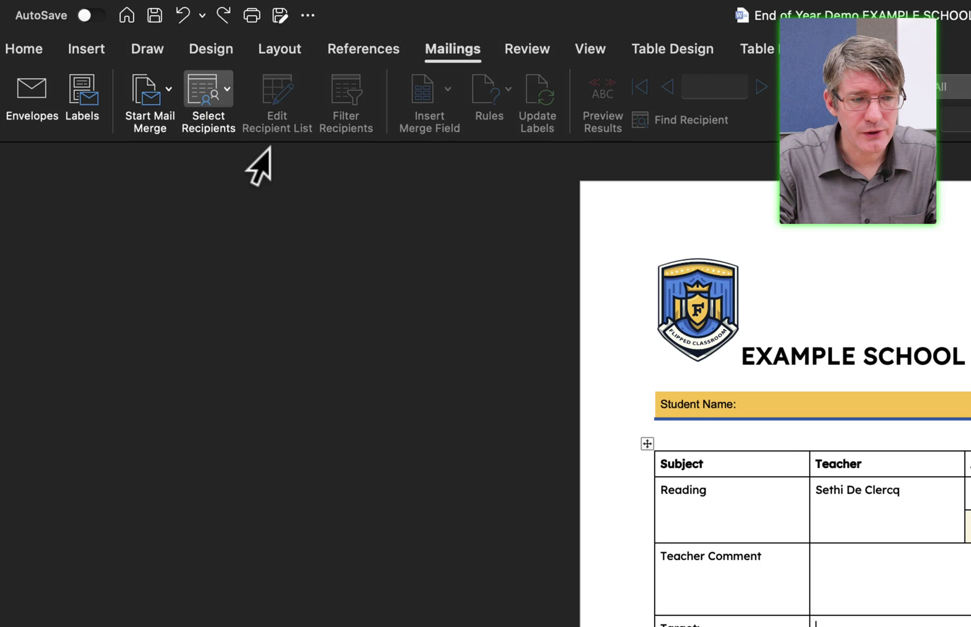
- Open Demo Reports.xlsx from Downloads as the data source and accept the converter alert
left_click(482, 320)
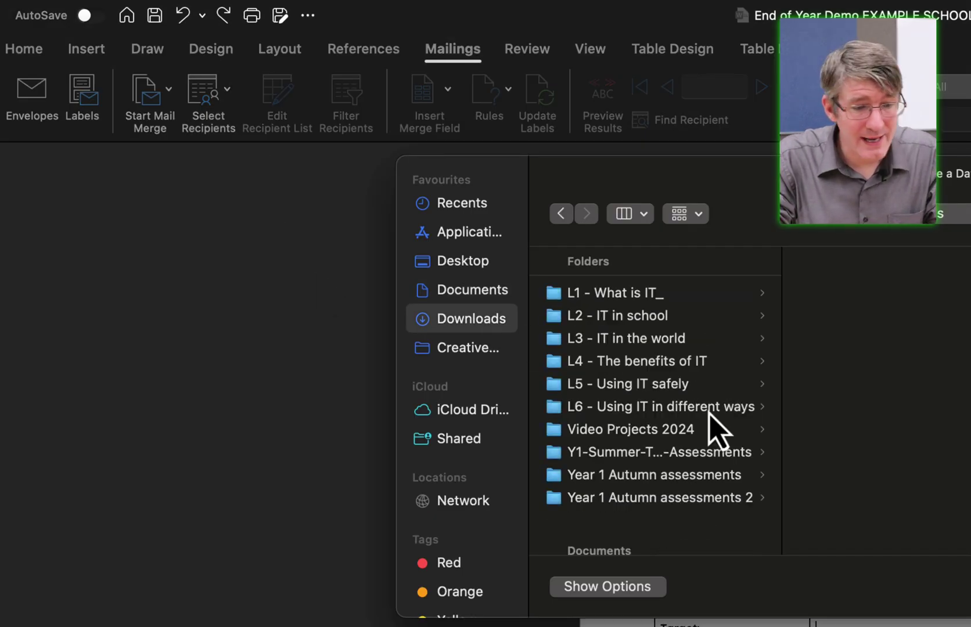
scroll(710, 413, "down", 10)
left_click(645, 435)
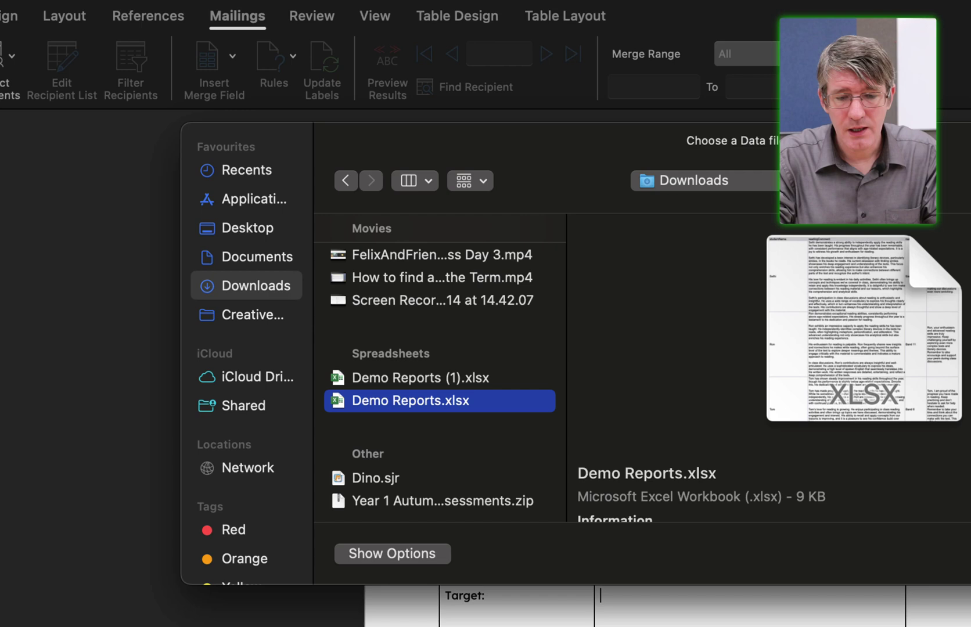
left_click(961, 532)
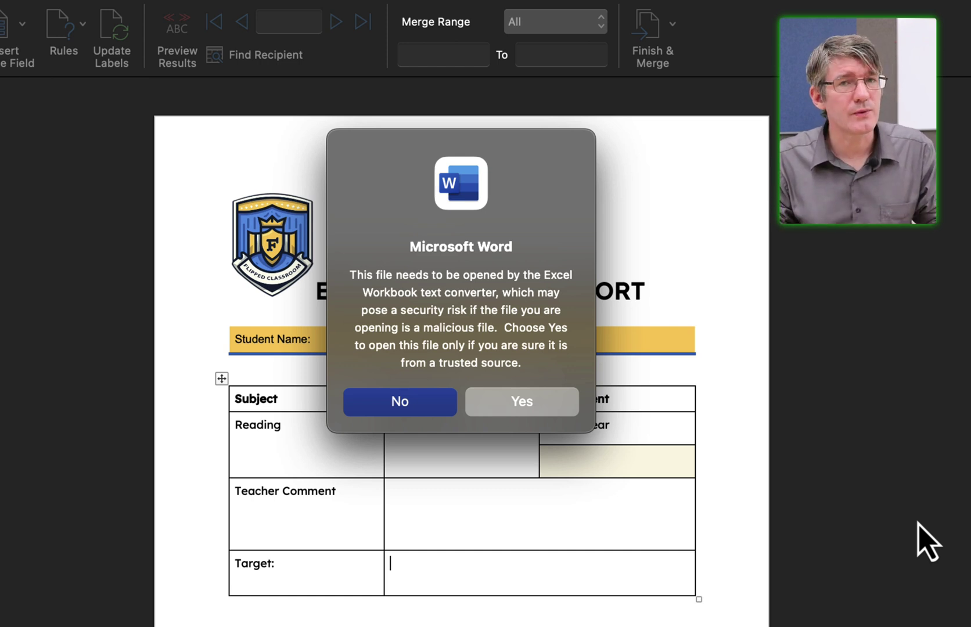
left_click(516, 405)
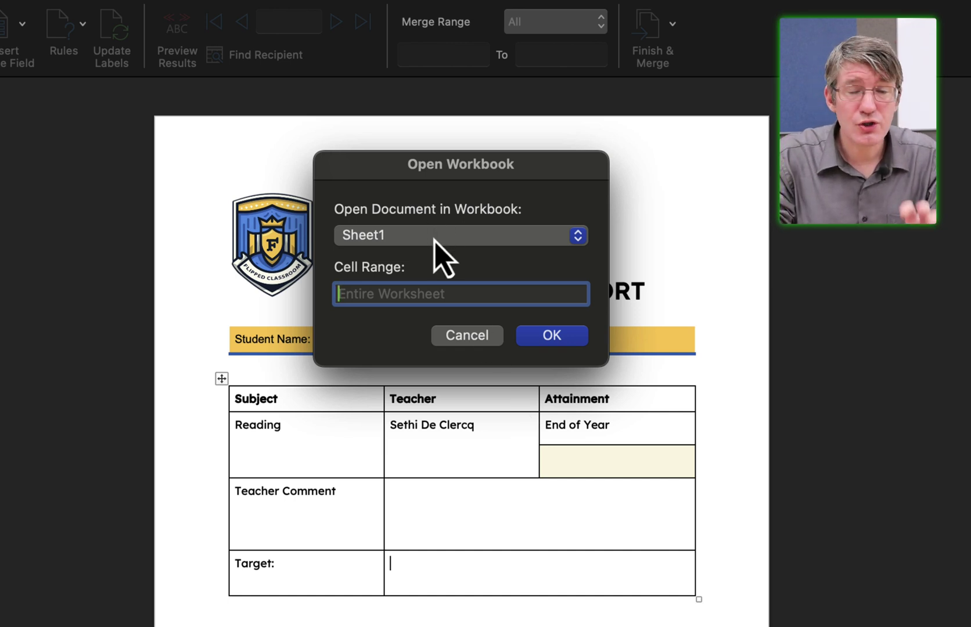
- Choose Sheet1 in the Open Workbook dialog, noting the data spans A1 to D4
left_click(444, 257)
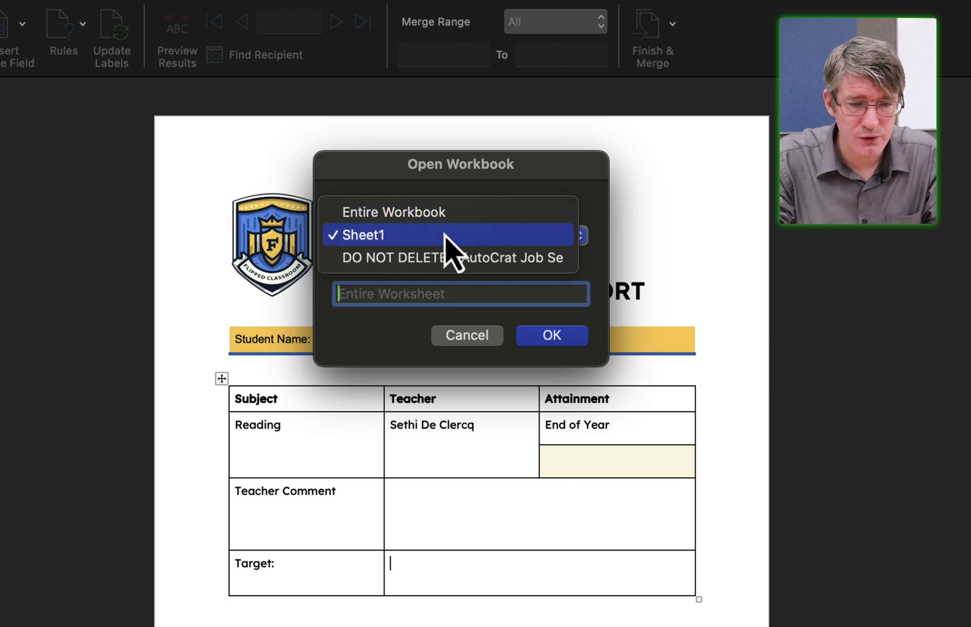
left_click(444, 235)
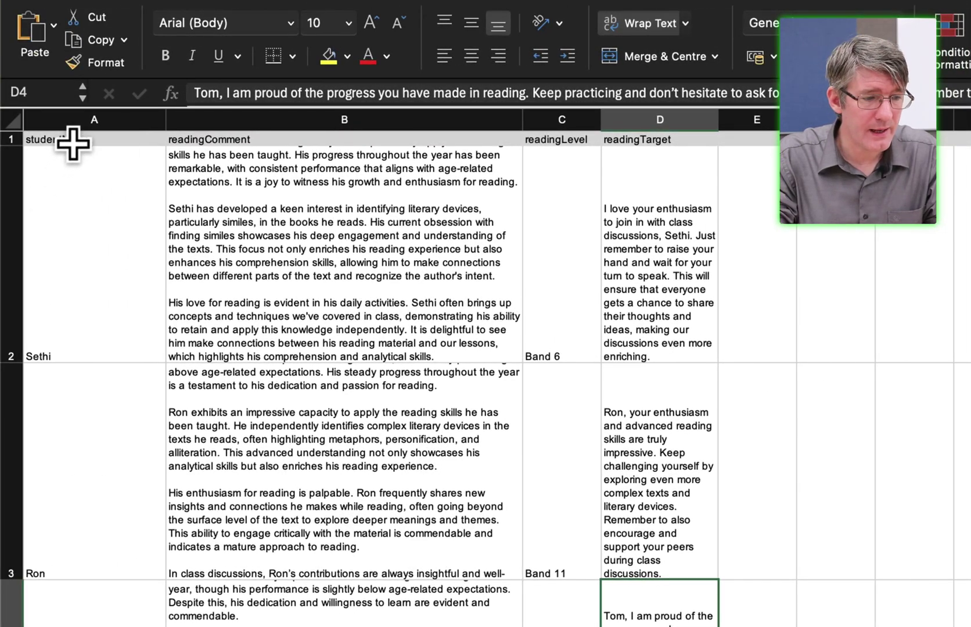
left_click(73, 141)
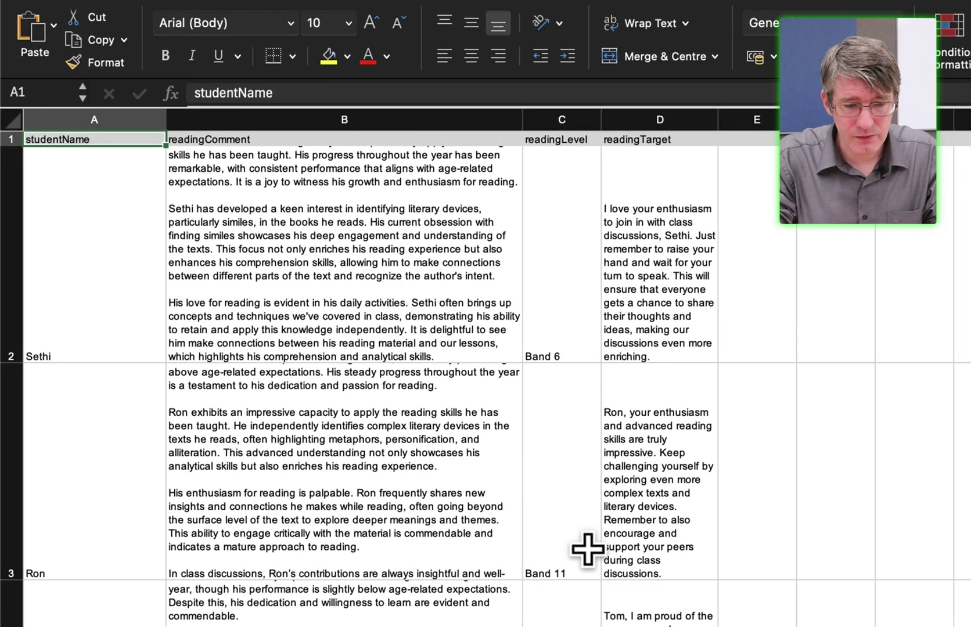
left_click(620, 598)
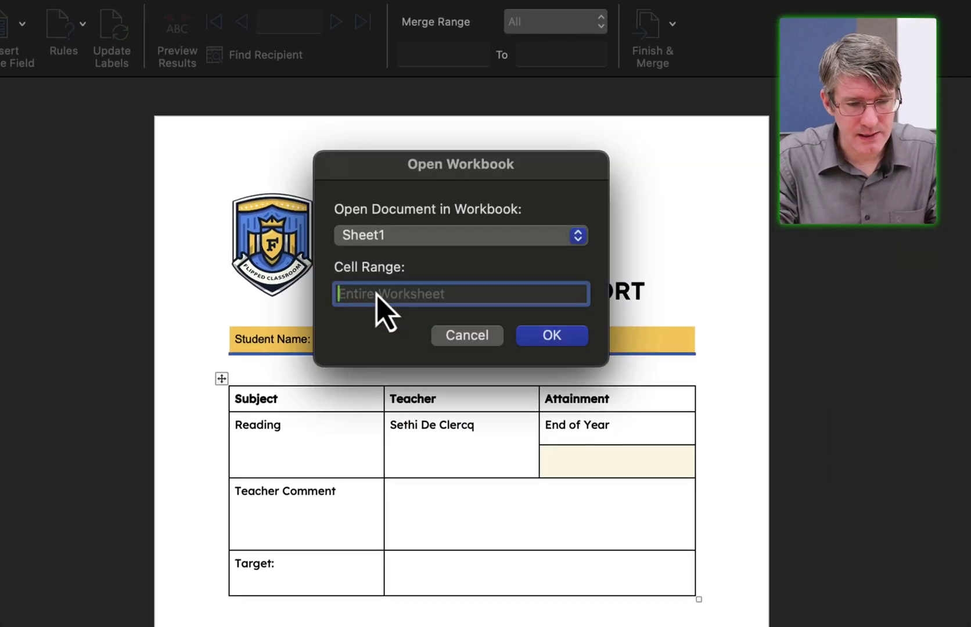
- Enter A1:D4 as the Sheet1 cell range and confirm it
type("A1")
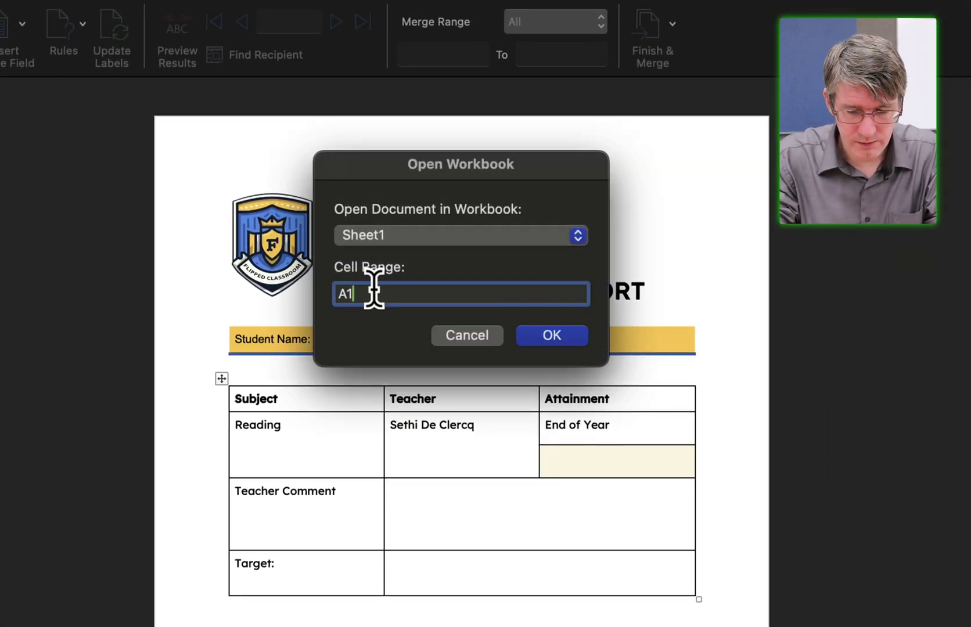
type(":D")
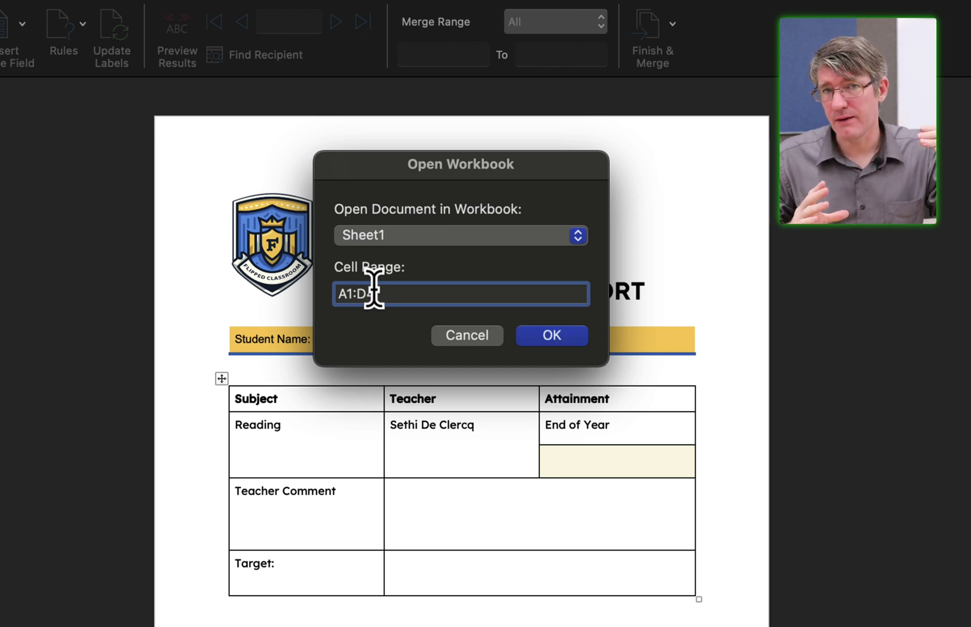
type("4")
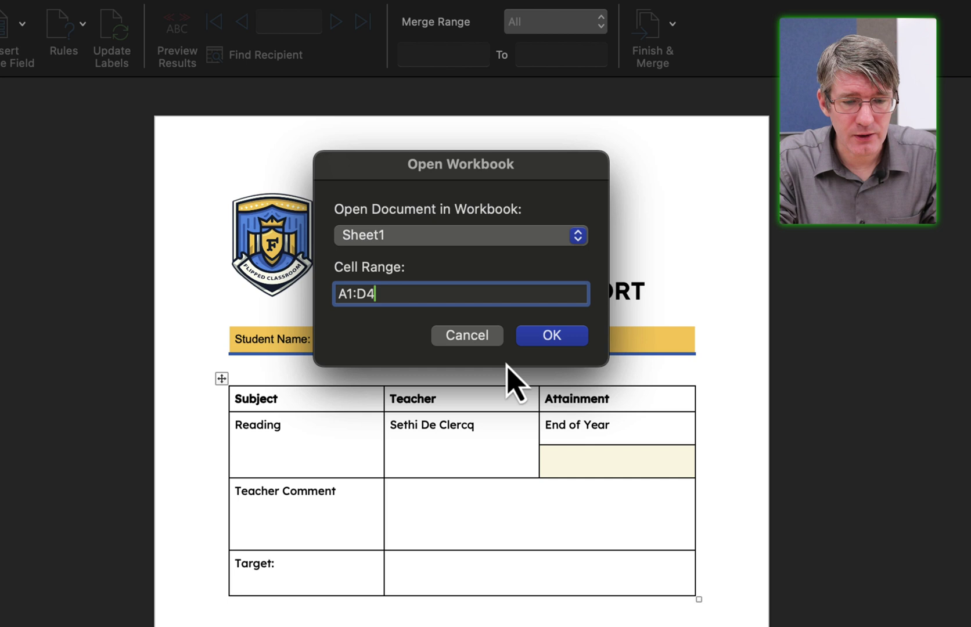
left_click(553, 337)
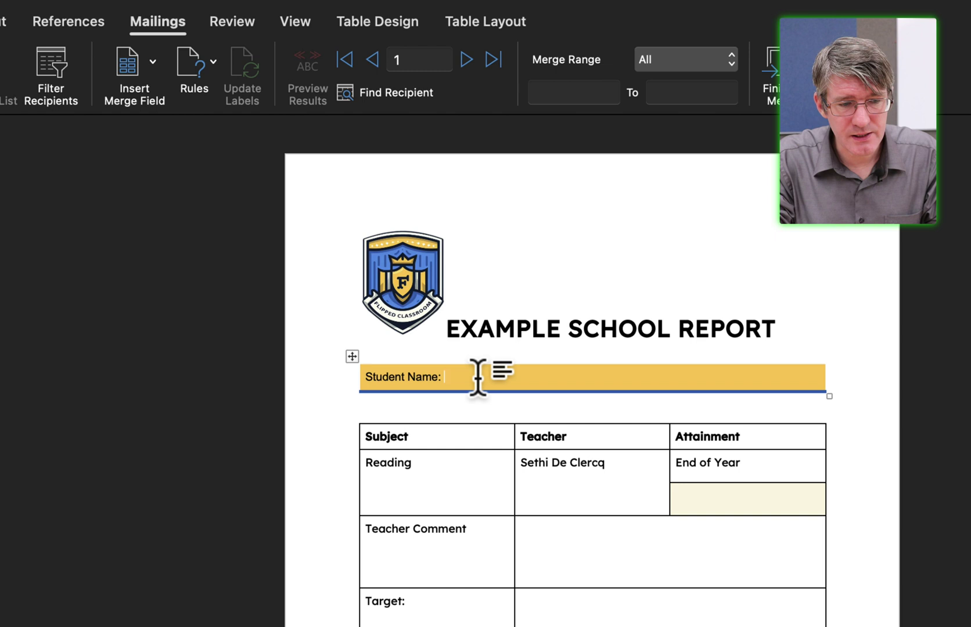
- Insert «studentName» after Student Name: and «readingLevel» in the End of Year attainment cell
left_click(153, 72)
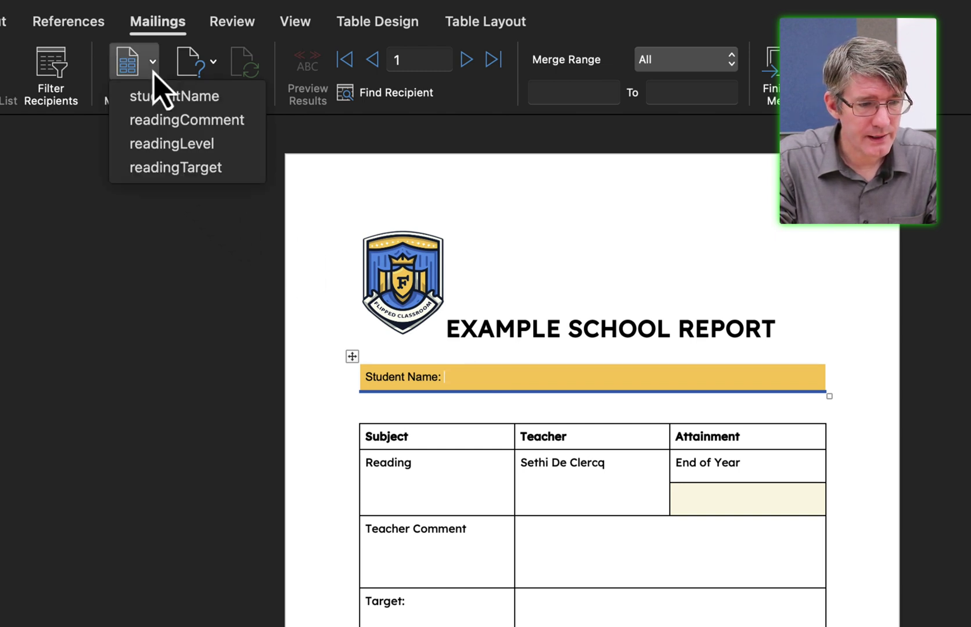
left_click(171, 97)
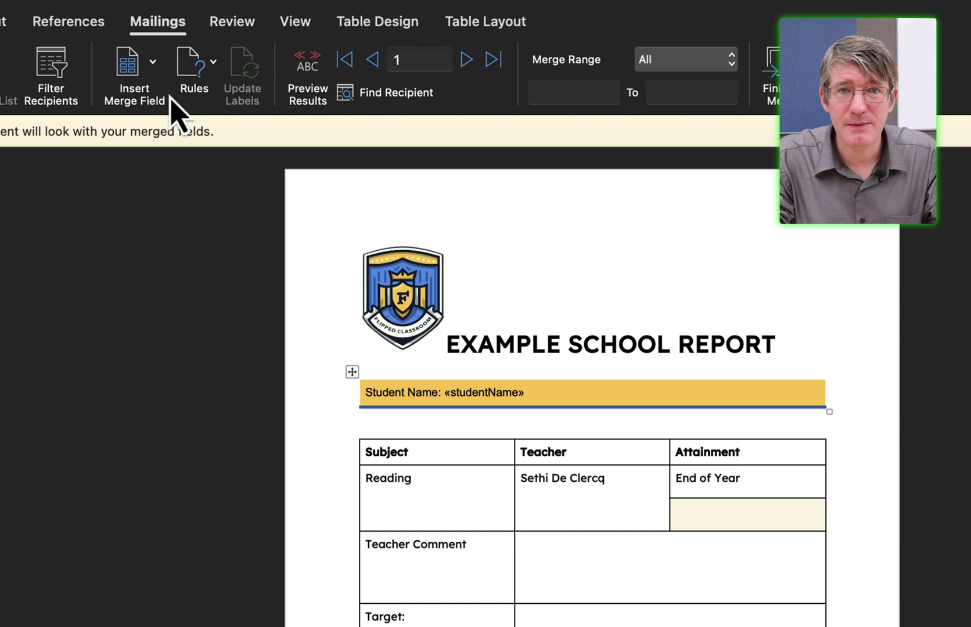
left_click(725, 511)
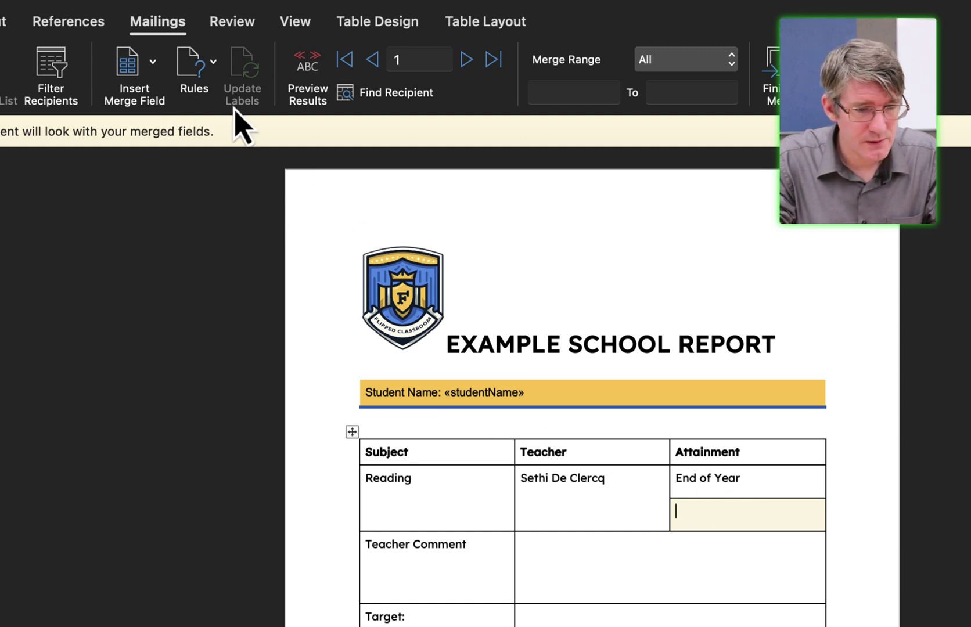
left_click(154, 76)
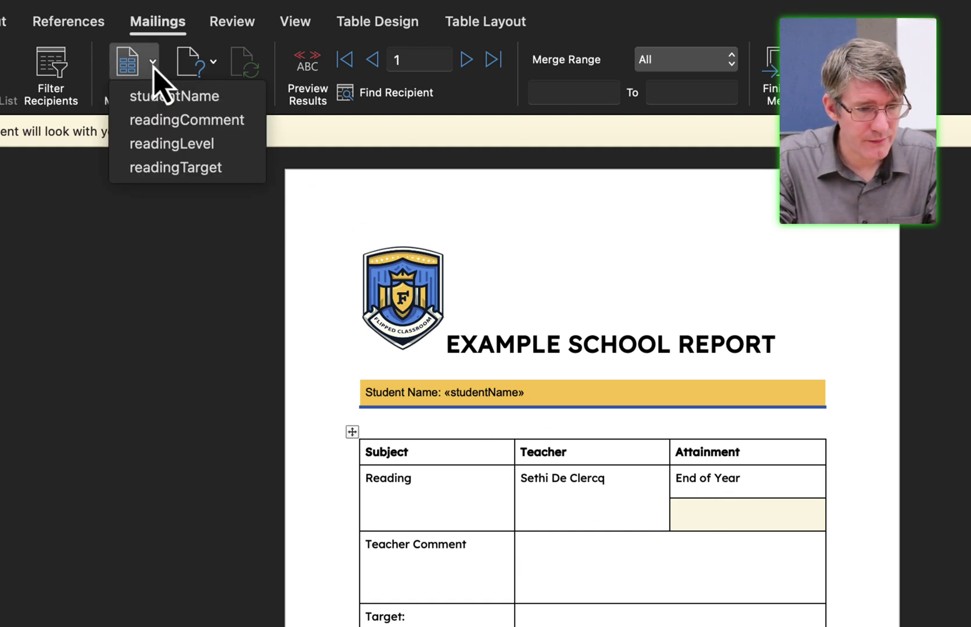
left_click(212, 148)
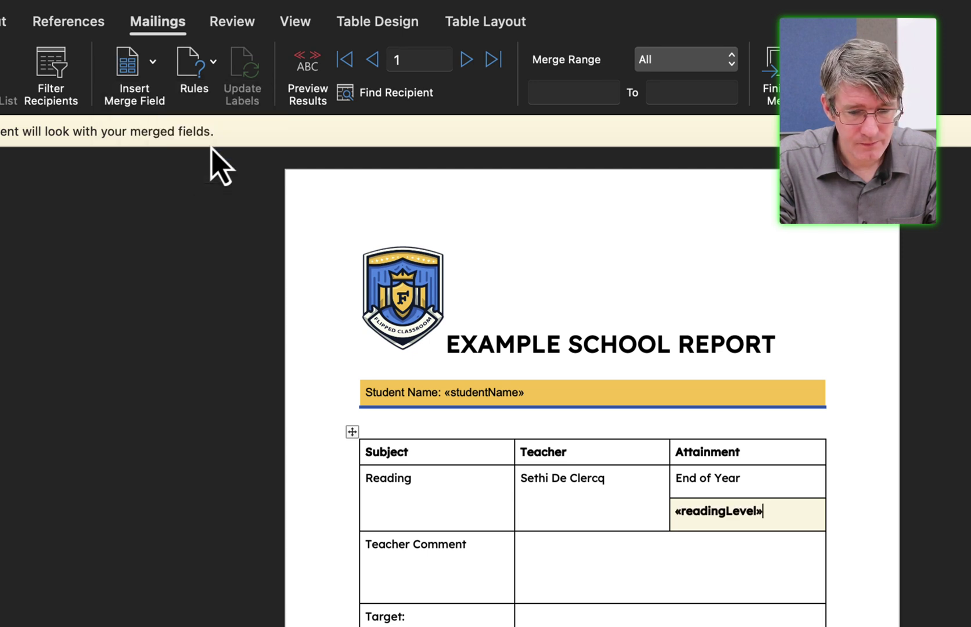
- Insert «readingComment» in the Teacher Comment cell and «readingTarget» in the Target cell
left_click(560, 556)
left_click(150, 73)
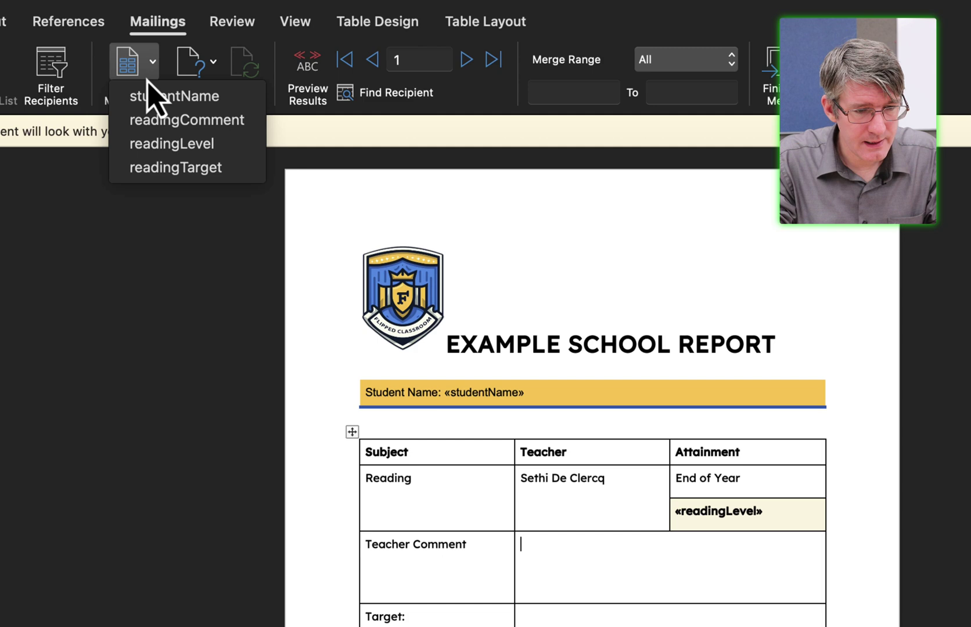
left_click(177, 122)
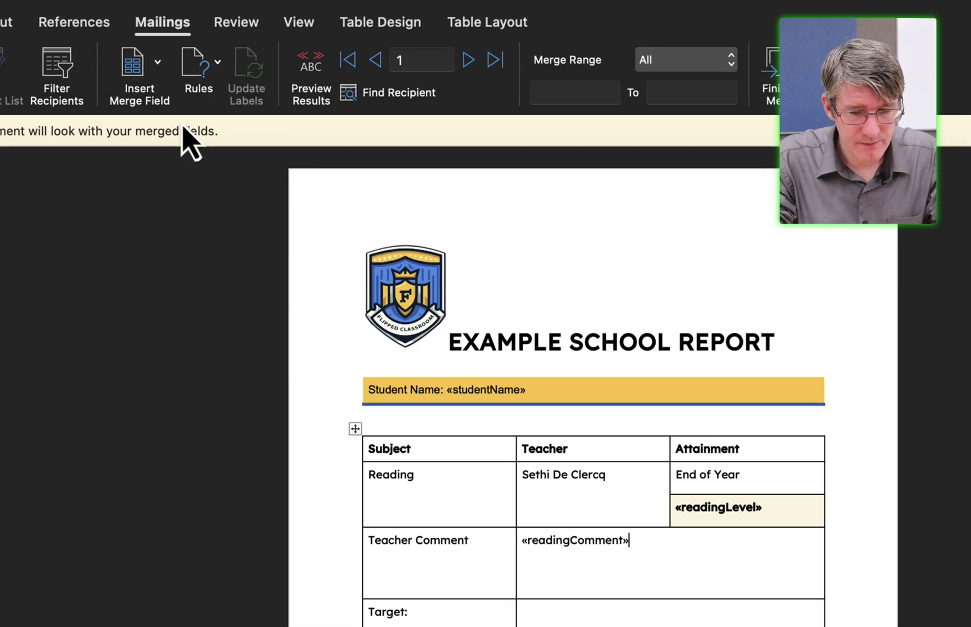
left_click(595, 489)
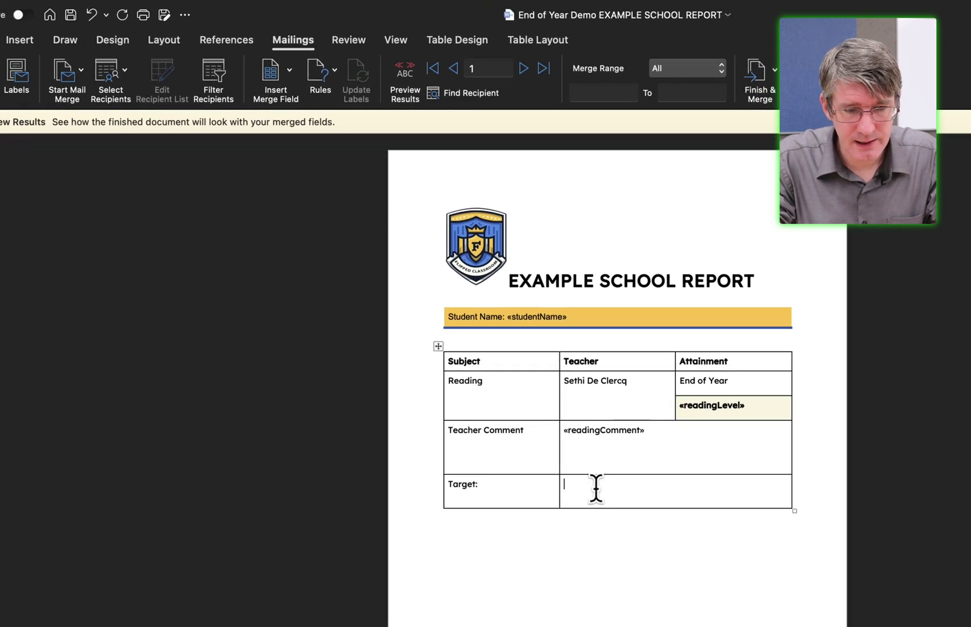
left_click(284, 77)
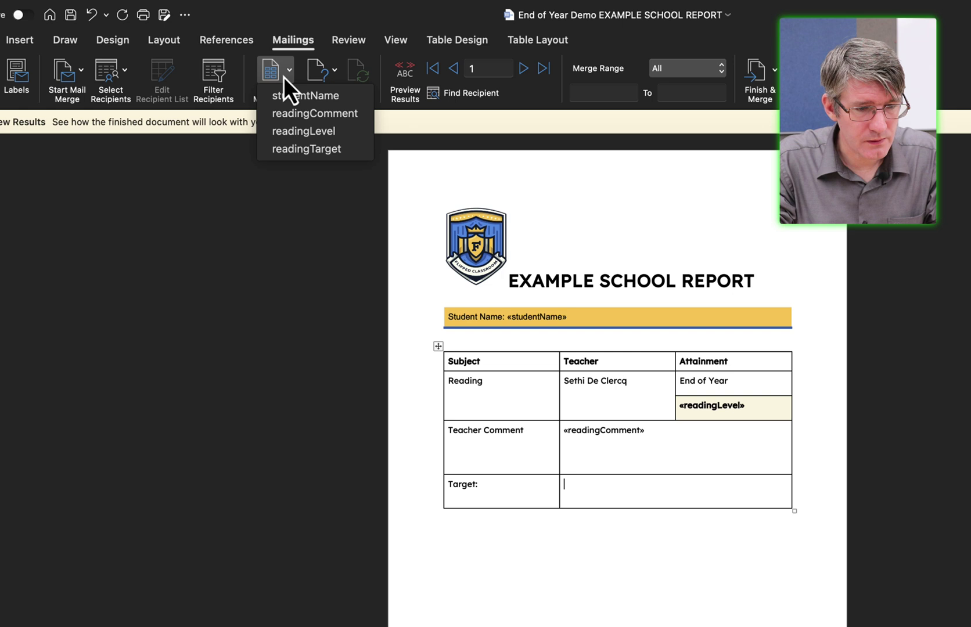
left_click(315, 149)
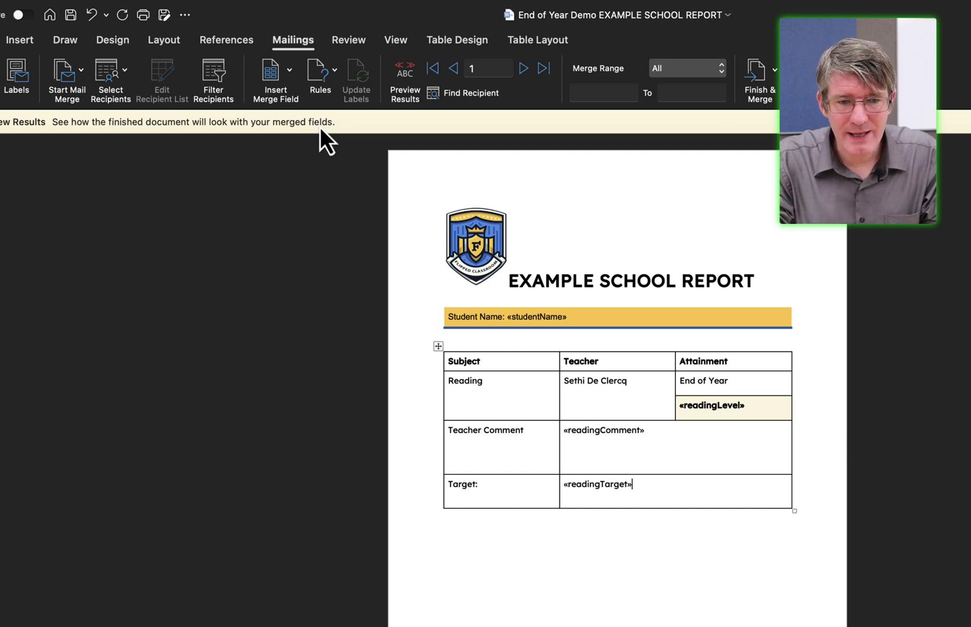
- Preview the merged reports and step from record 1 to record 3, the 'Band 6' report
left_click(409, 86)
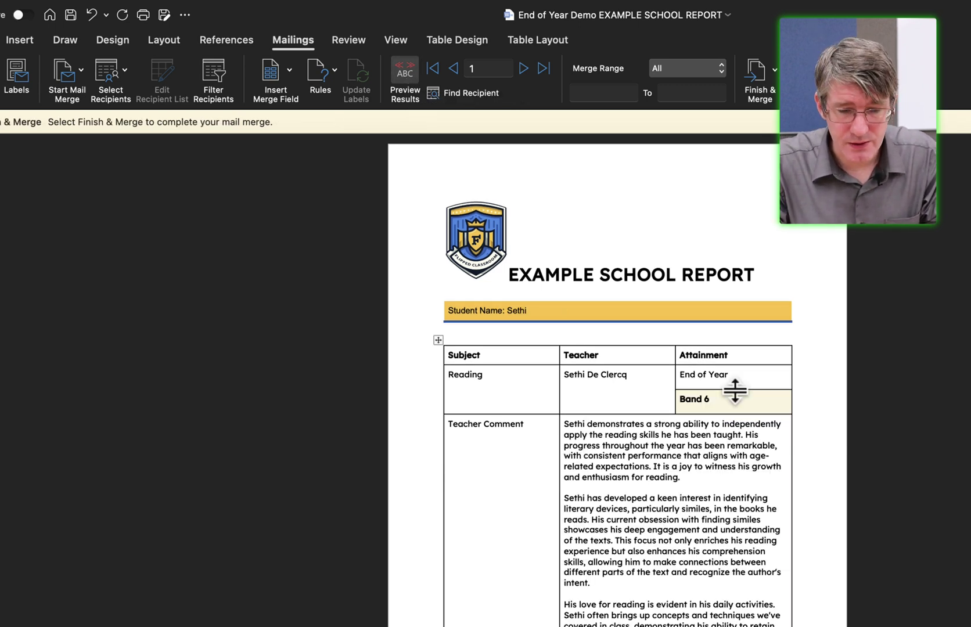
scroll(735, 390, "down", 5)
scroll(734, 390, "down", 15)
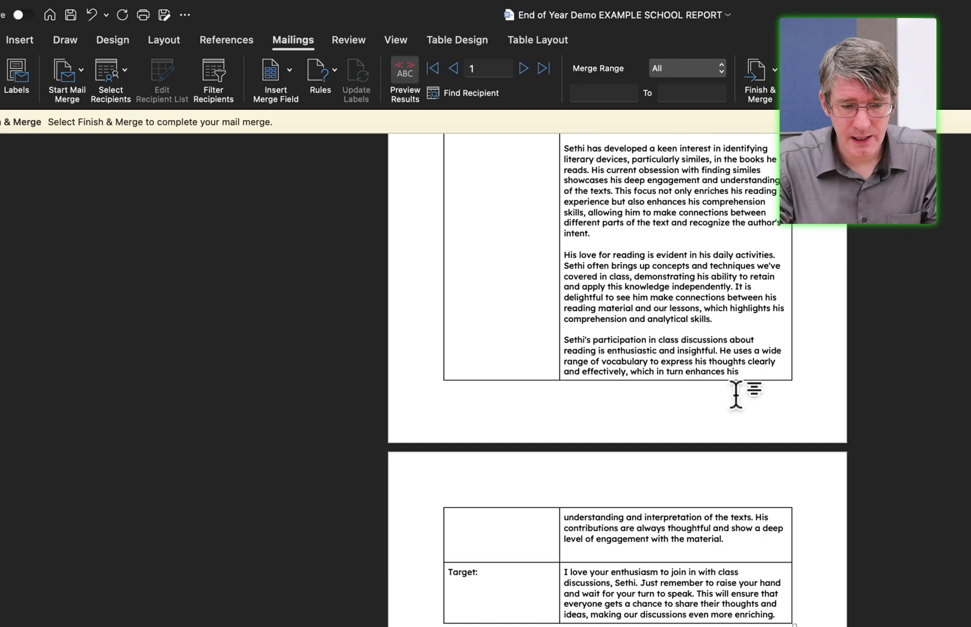
scroll(735, 390, "up", 14)
scroll(735, 393, "up", 4)
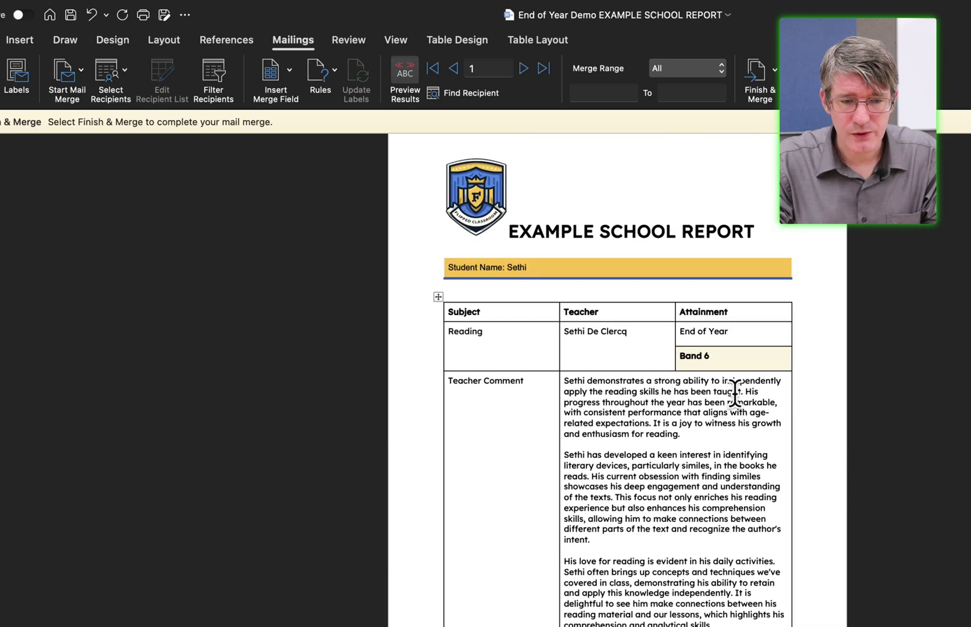
left_click(523, 69)
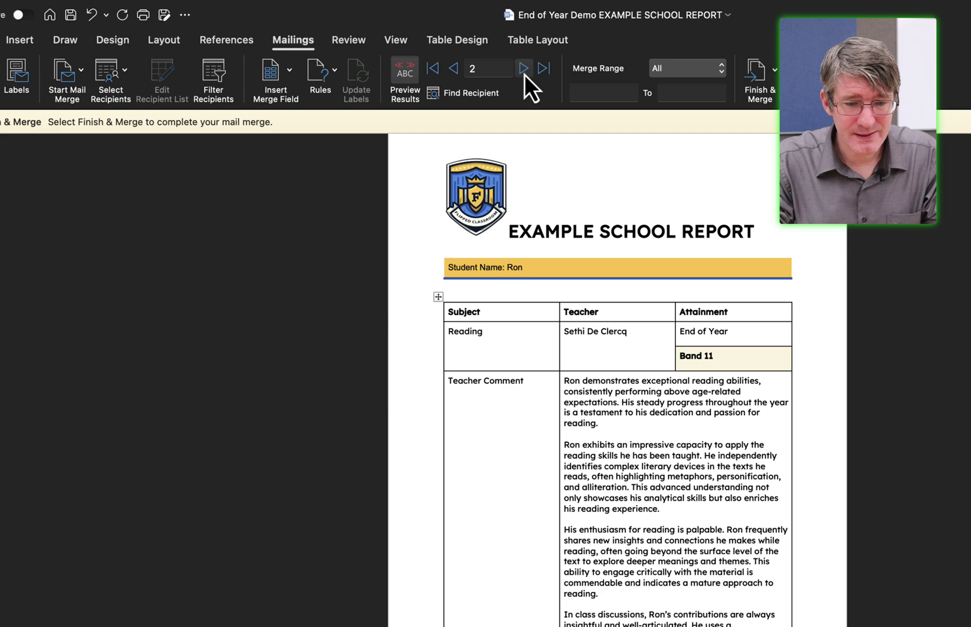
scroll(668, 430, "down", 6)
scroll(668, 433, "up", 6)
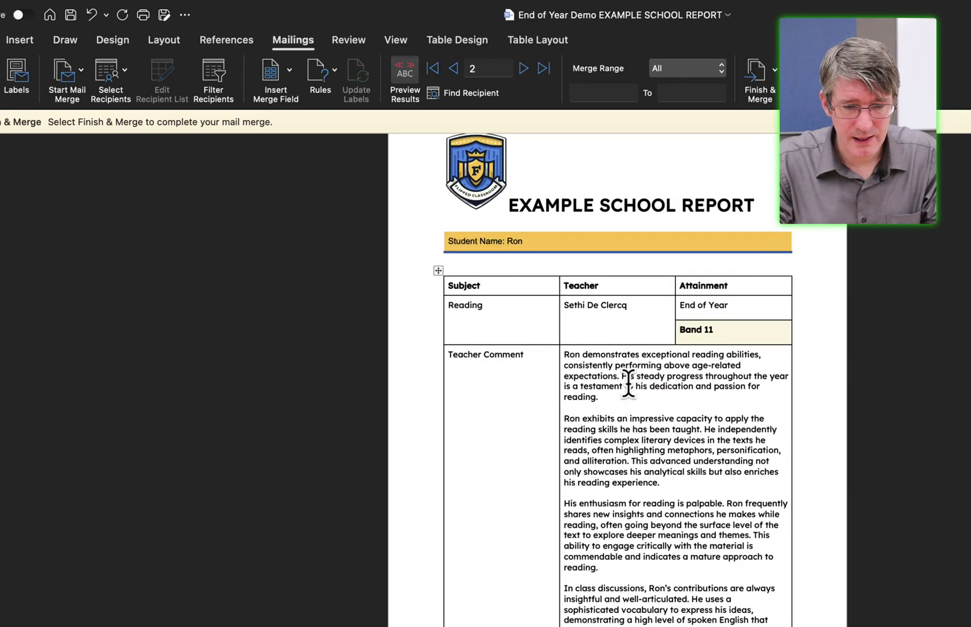
left_click(524, 74)
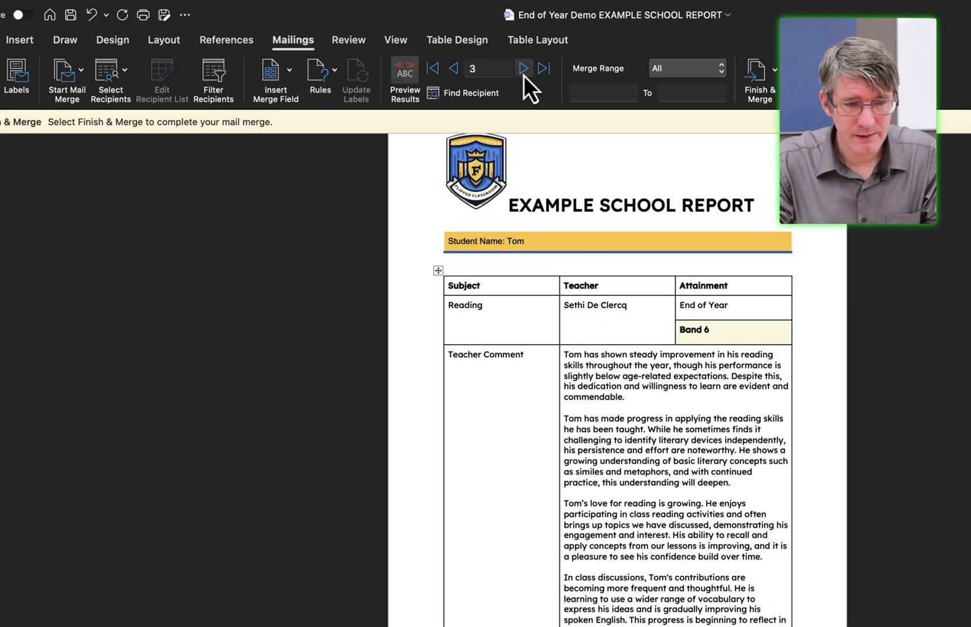
scroll(643, 459, "down", 3)
scroll(642, 459, "up", 3)
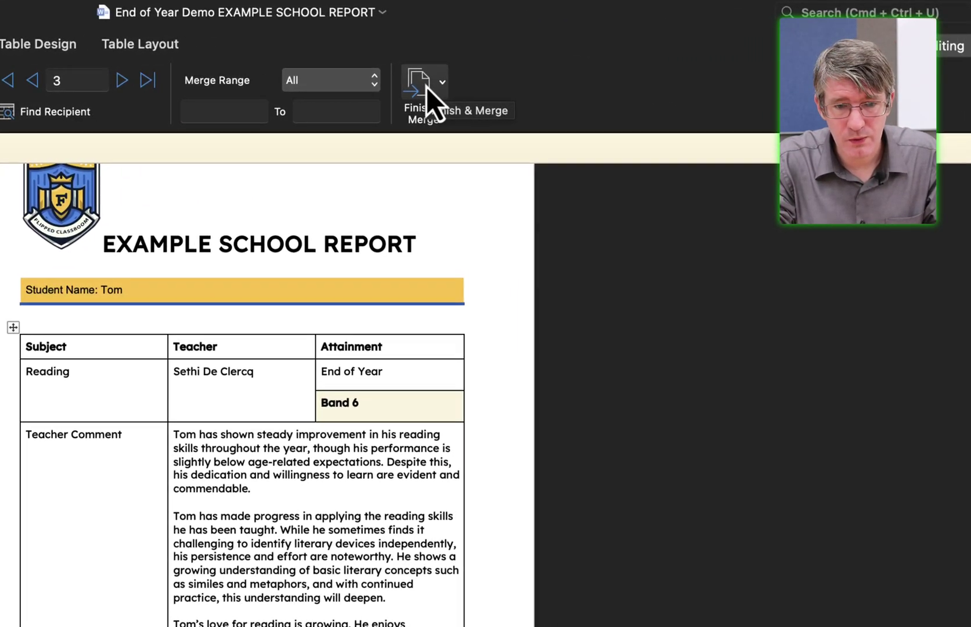
- Finish the merge with Edit Individual Documents to create Letters1
left_click(478, 84)
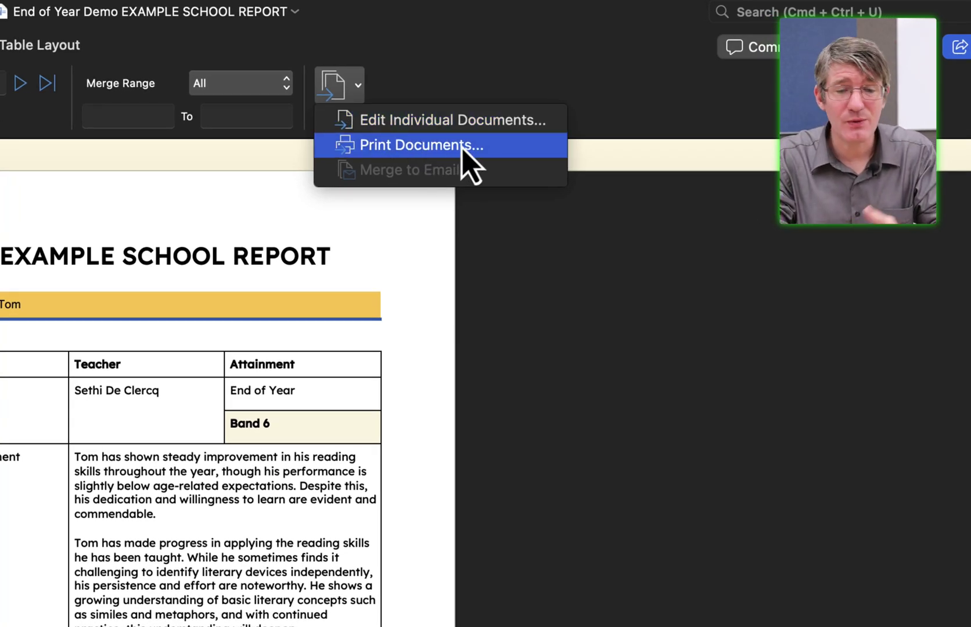
left_click(499, 128)
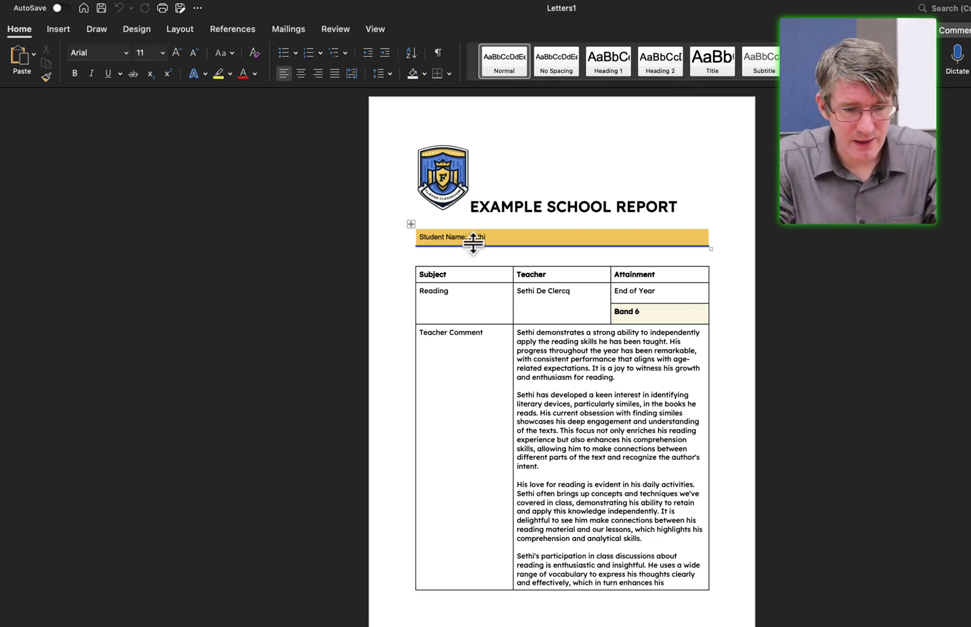
scroll(542, 273, "down", 15)
scroll(543, 275, "up", 15)
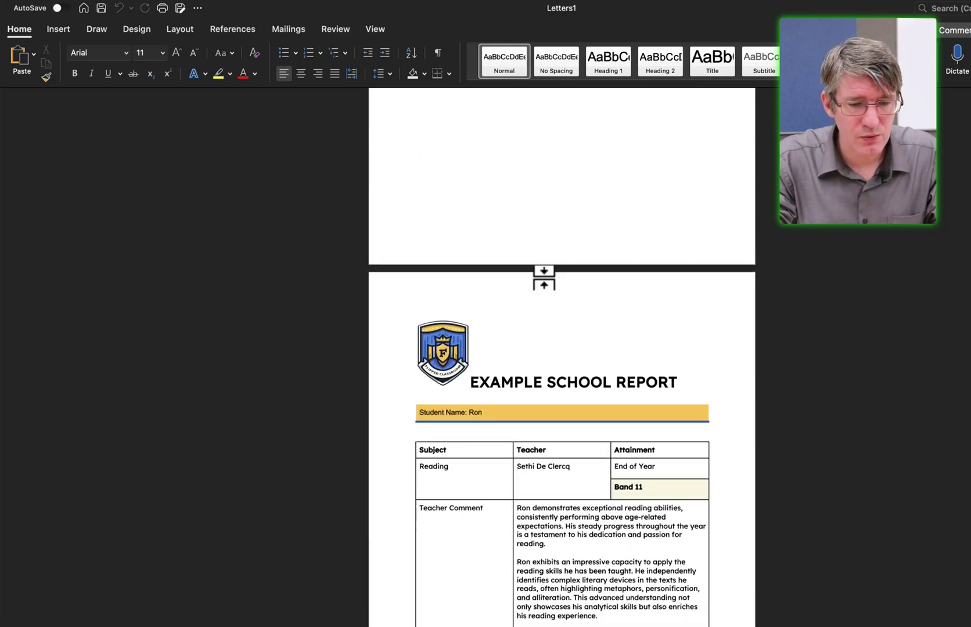
scroll(567, 320, "down", 12)
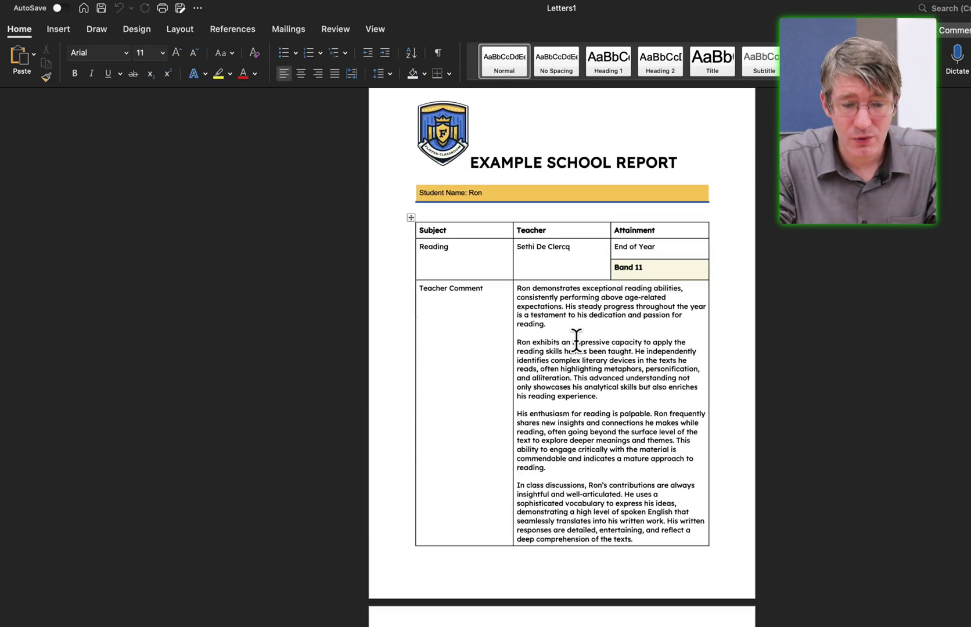